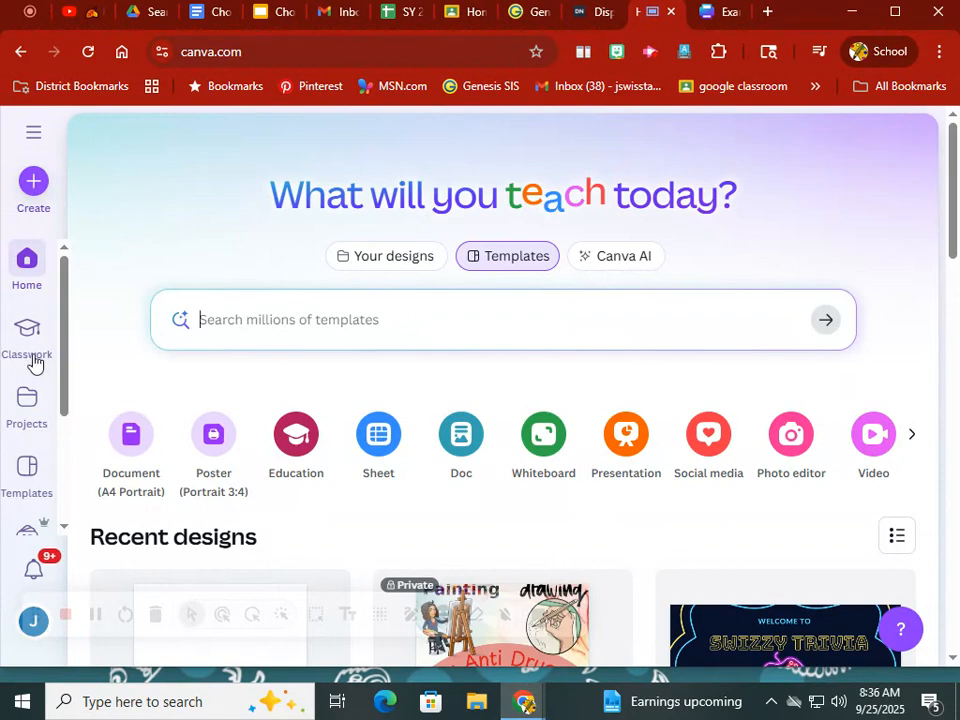
# Step: Open the Example Red Ribbon Poster design from the projects and review its two pages
pyautogui.click(22, 437)
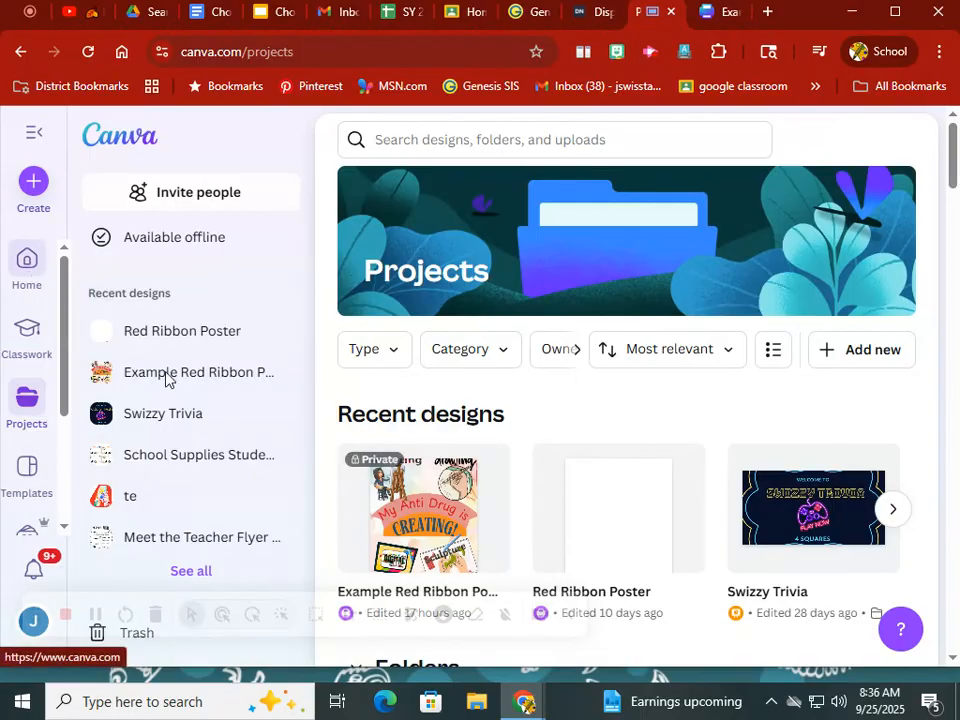
pyautogui.click(421, 532)
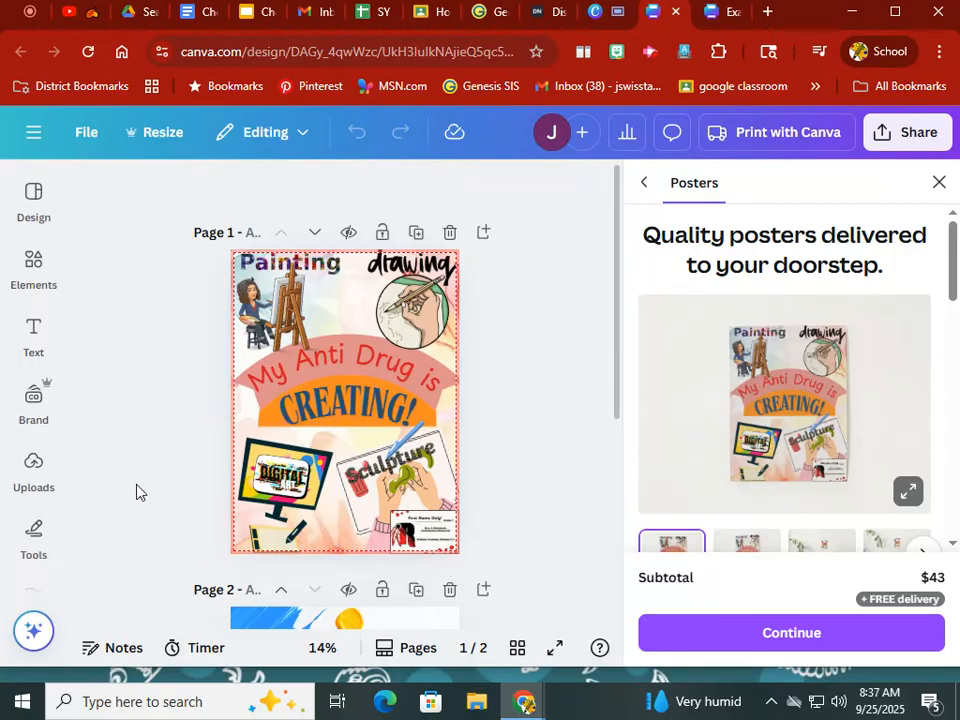
pyautogui.scroll(-2, 166, 490)
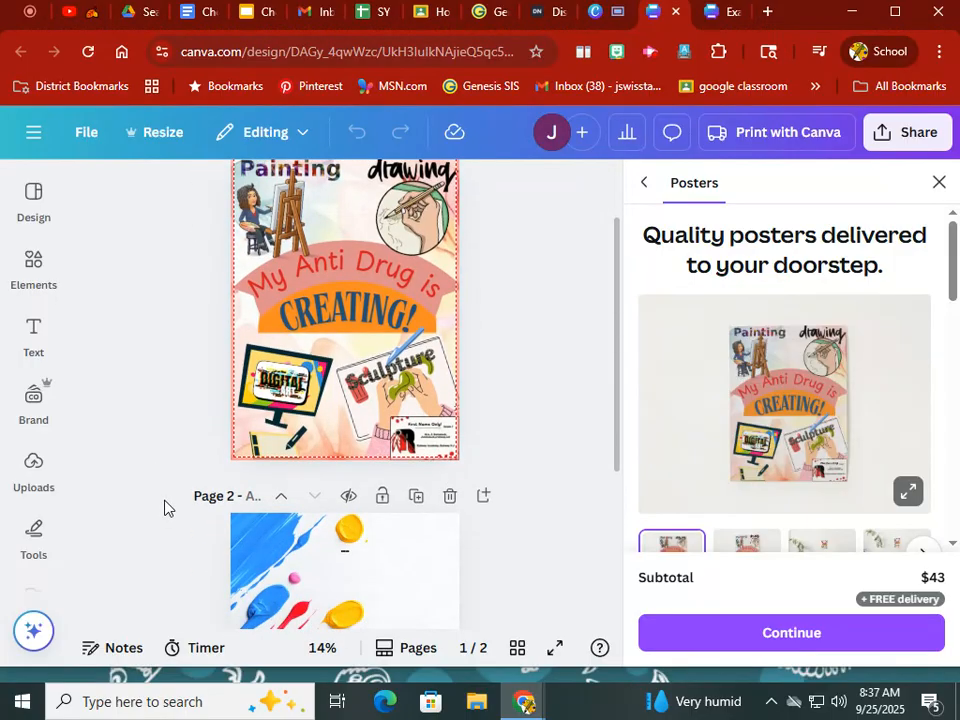
pyautogui.scroll(2, 165, 508)
pyautogui.scroll(-6, 165, 508)
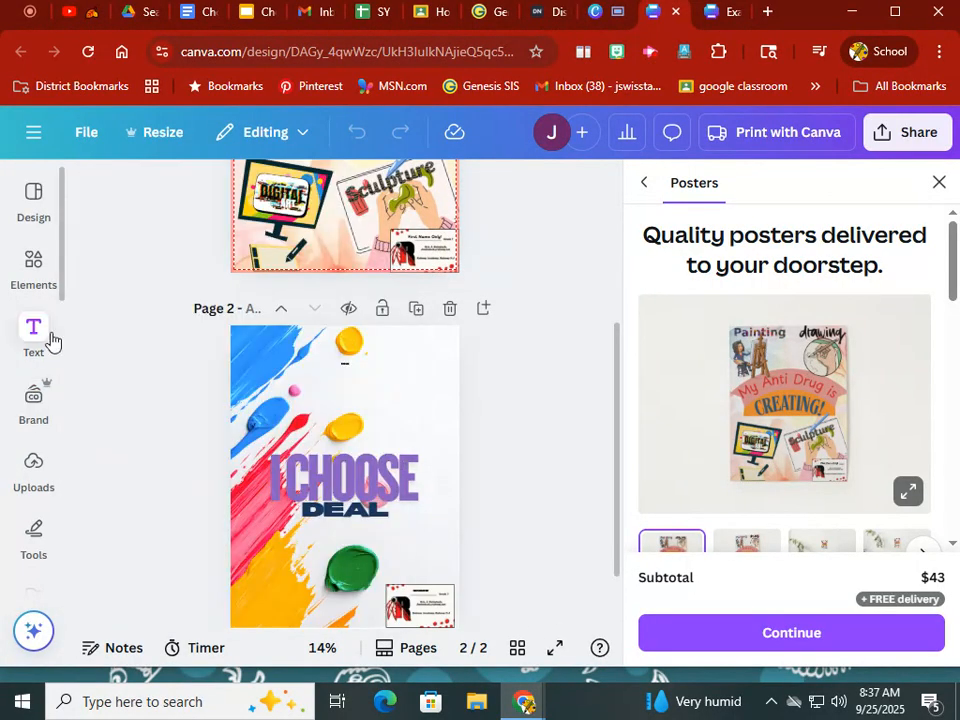
# Step: Search the elements for "art tools" and place the round orange floral frame in the upper-right area of page 2
pyautogui.click(34, 268)
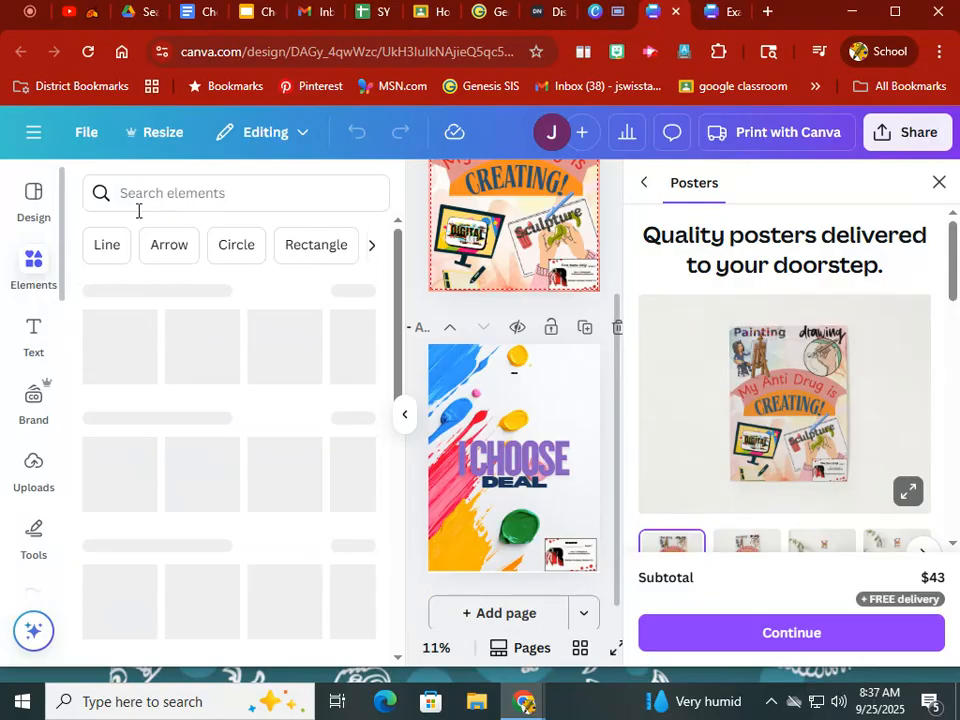
pyautogui.click(139, 200)
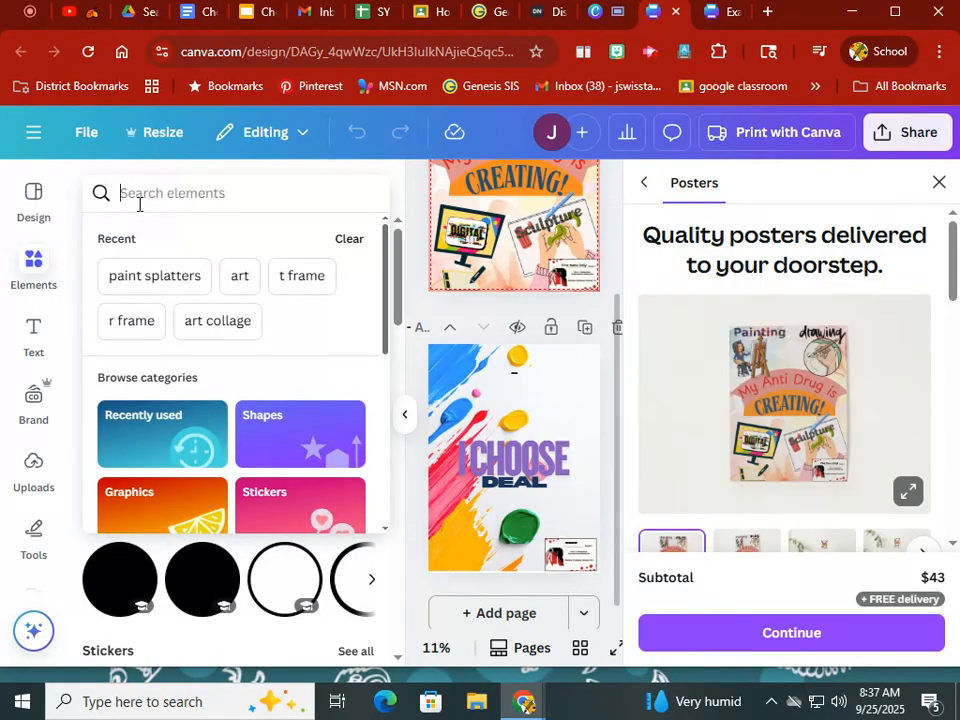
pyautogui.write('art tools')
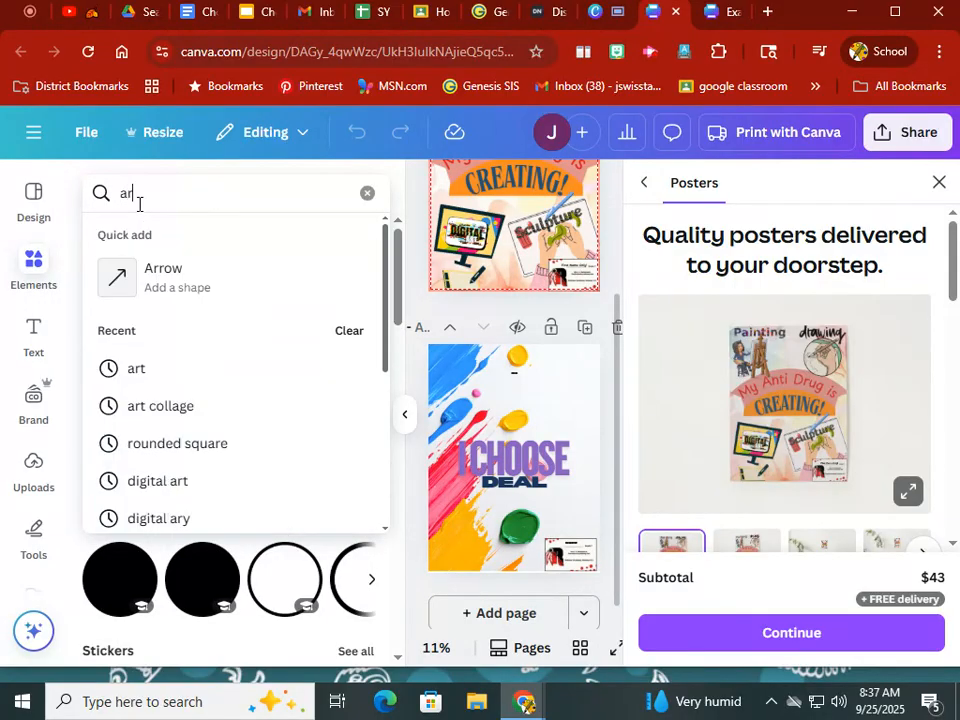
pyautogui.press('Return')
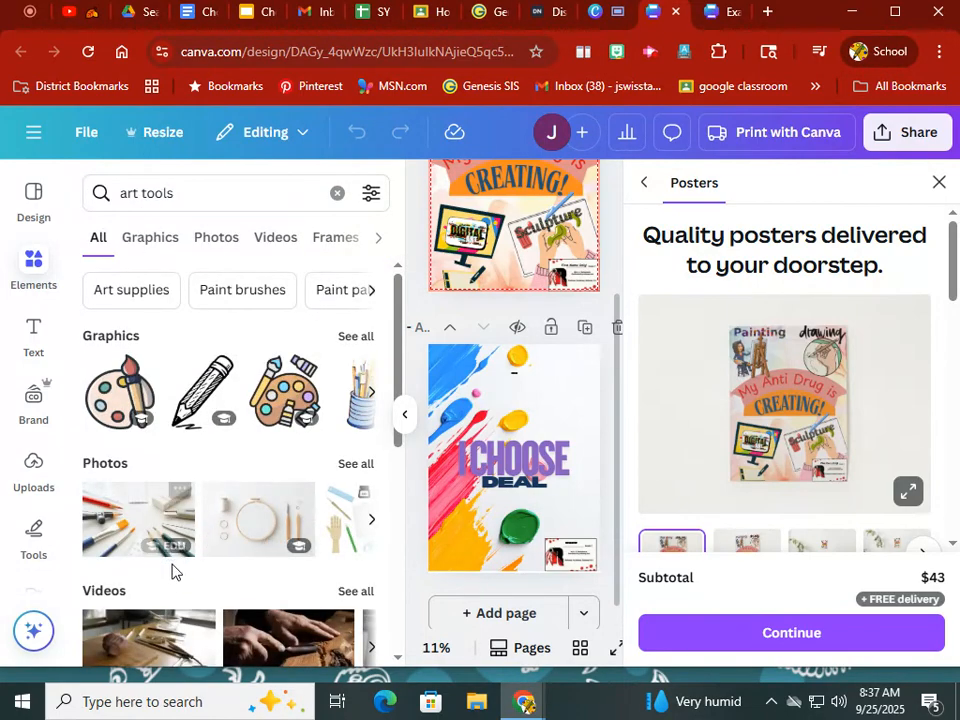
pyautogui.scroll(-2, 175, 570)
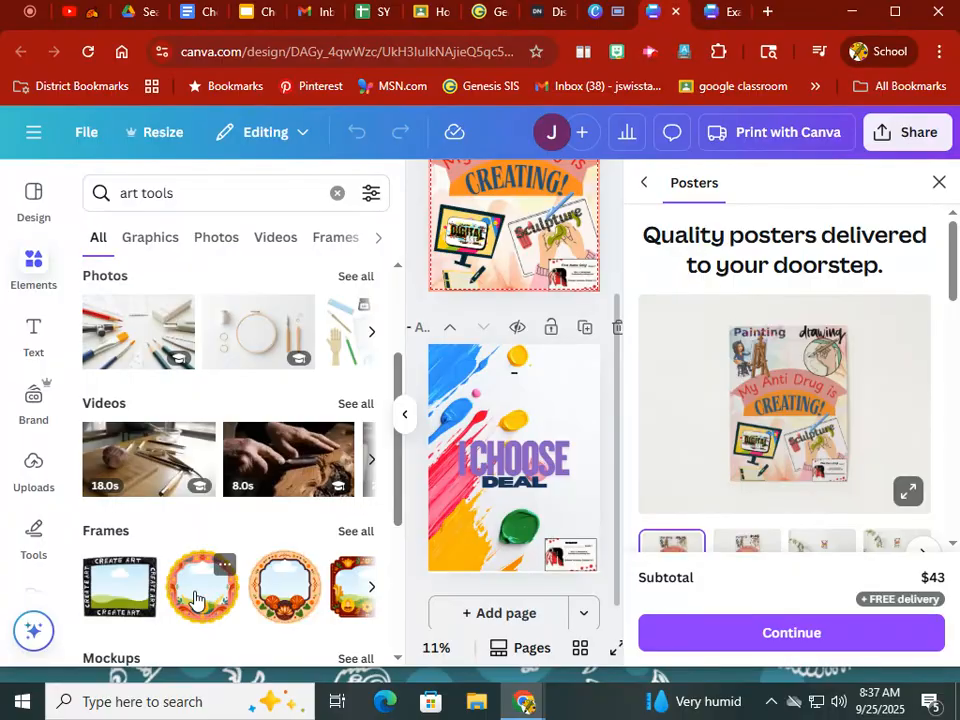
pyautogui.click(366, 538)
pyautogui.moveTo(222, 335); pyautogui.dragTo(497, 376)
# Step: Search the photos for "artist" and fill the floral frame on page 2 with the photo of a painter at work
pyautogui.moveTo(196, 196); pyautogui.dragTo(137, 190)
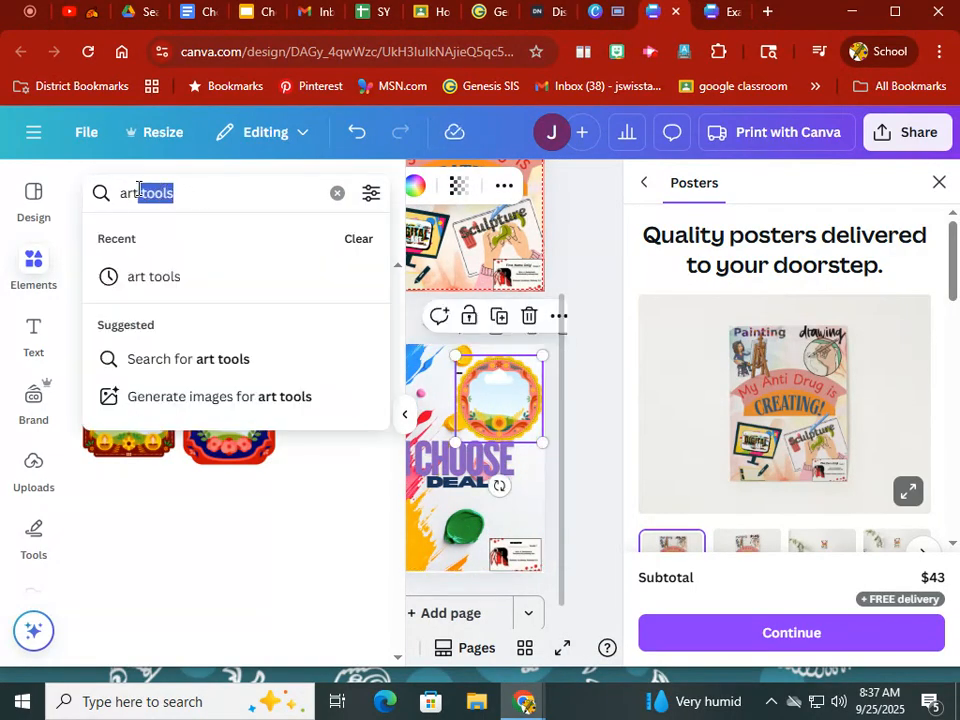
pyautogui.press('BackSpace')
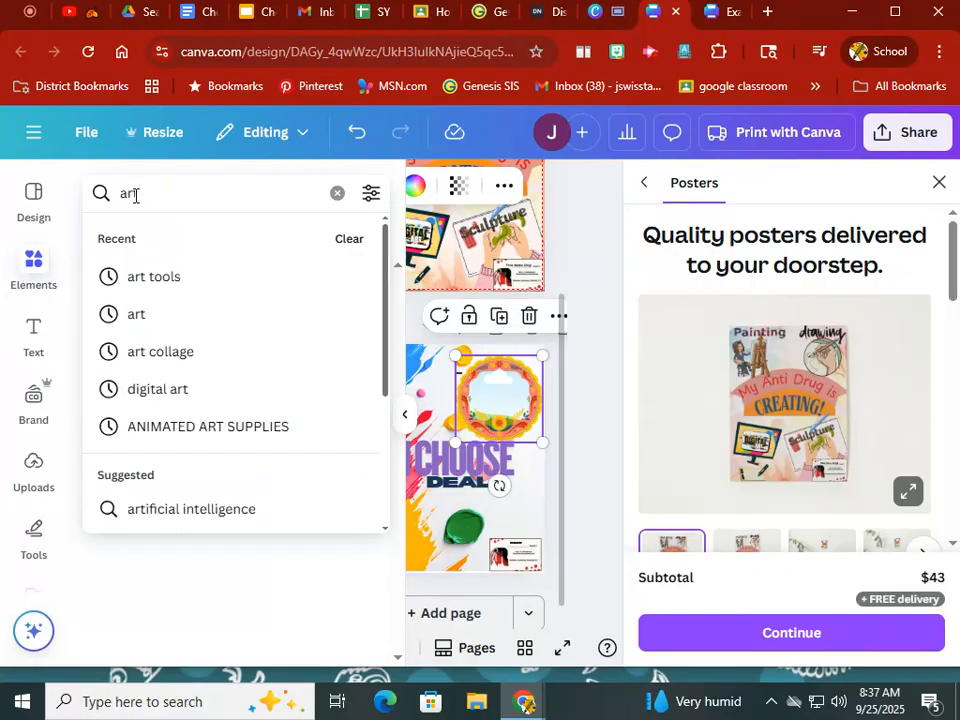
pyautogui.write('ist')
pyautogui.press('Return')
pyautogui.click(97, 240)
pyautogui.click(97, 240)
pyautogui.click(224, 248)
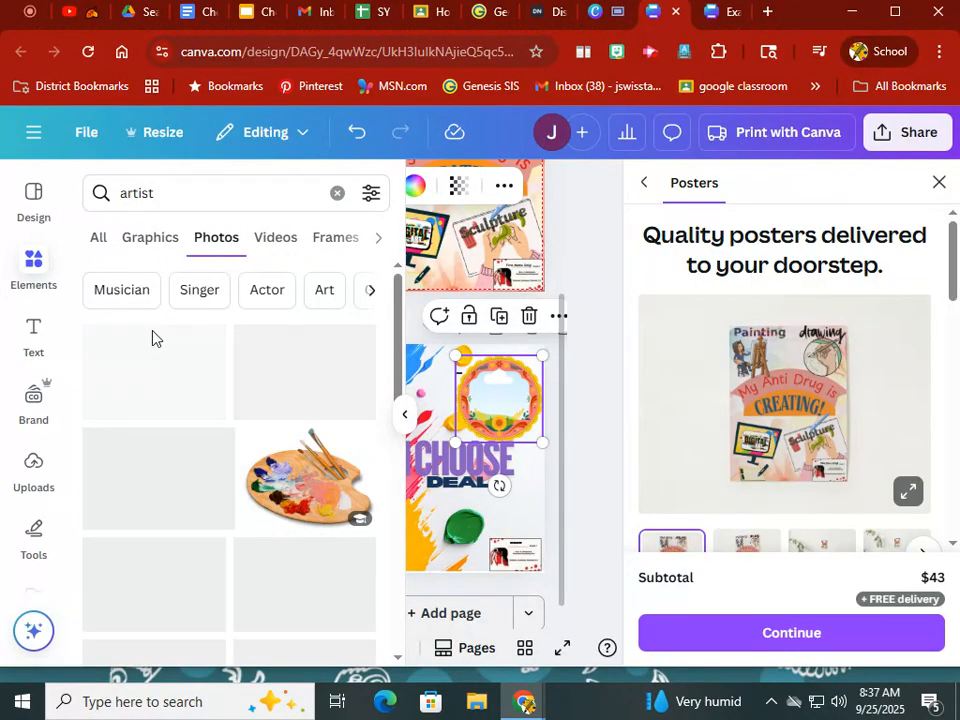
pyautogui.scroll(-2, 144, 466)
pyautogui.moveTo(126, 399)
pyautogui.mouseDown()
pyautogui.moveTo(300, 392)
pyautogui.moveTo(450, 409)
pyautogui.moveTo(508, 401)
pyautogui.moveTo(491, 389)
pyautogui.mouseUp()
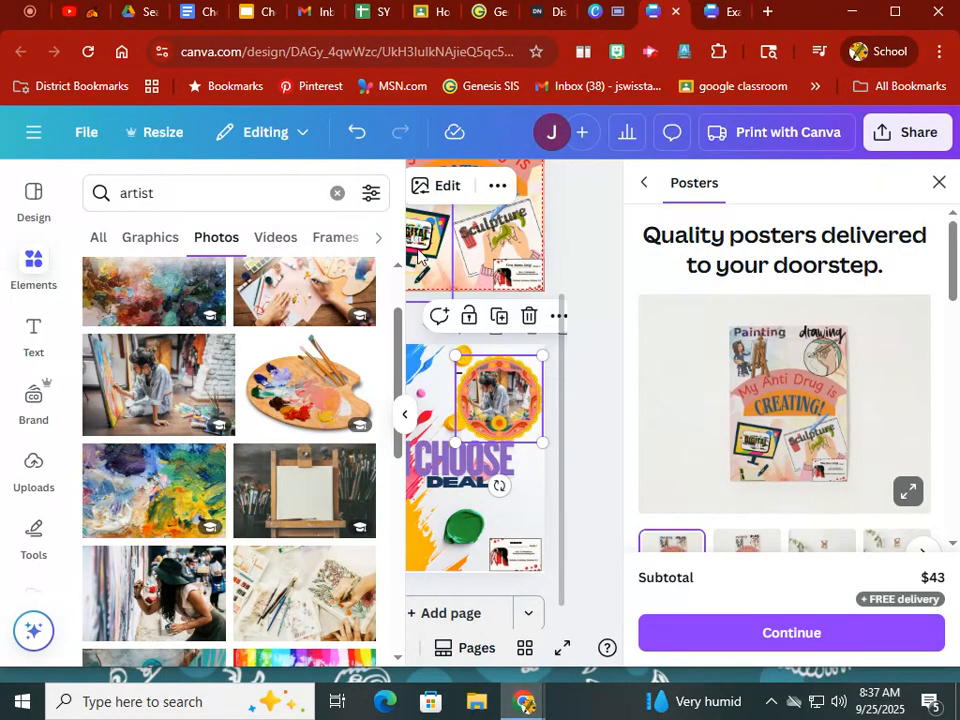
pyautogui.click(405, 414)
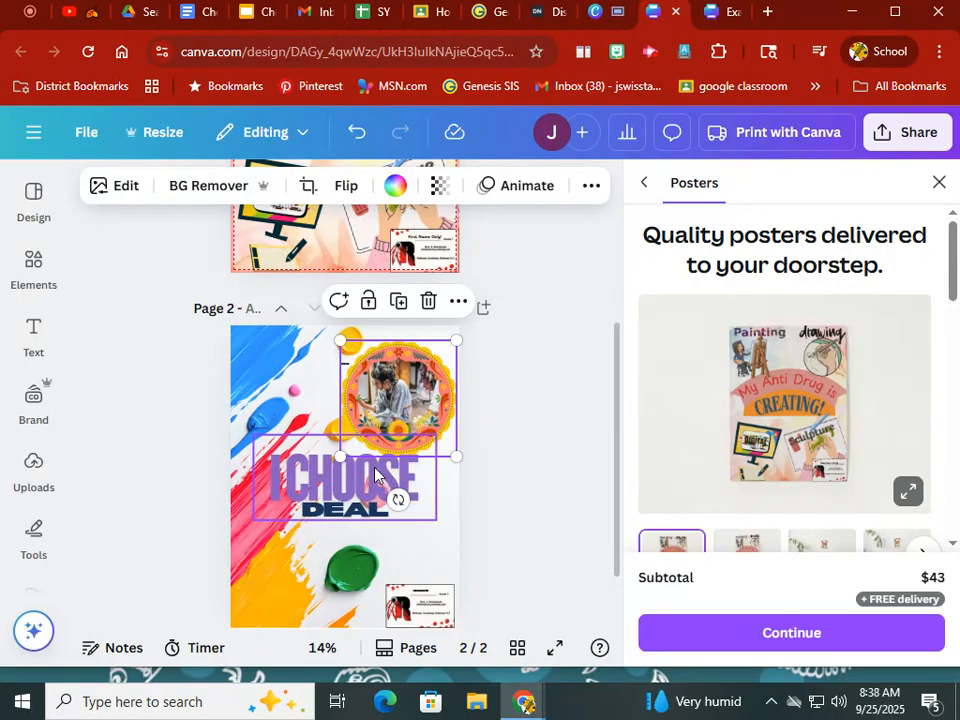
# Step: Browse the default text styles and font combinations available for the poster
pyautogui.click(44, 352)
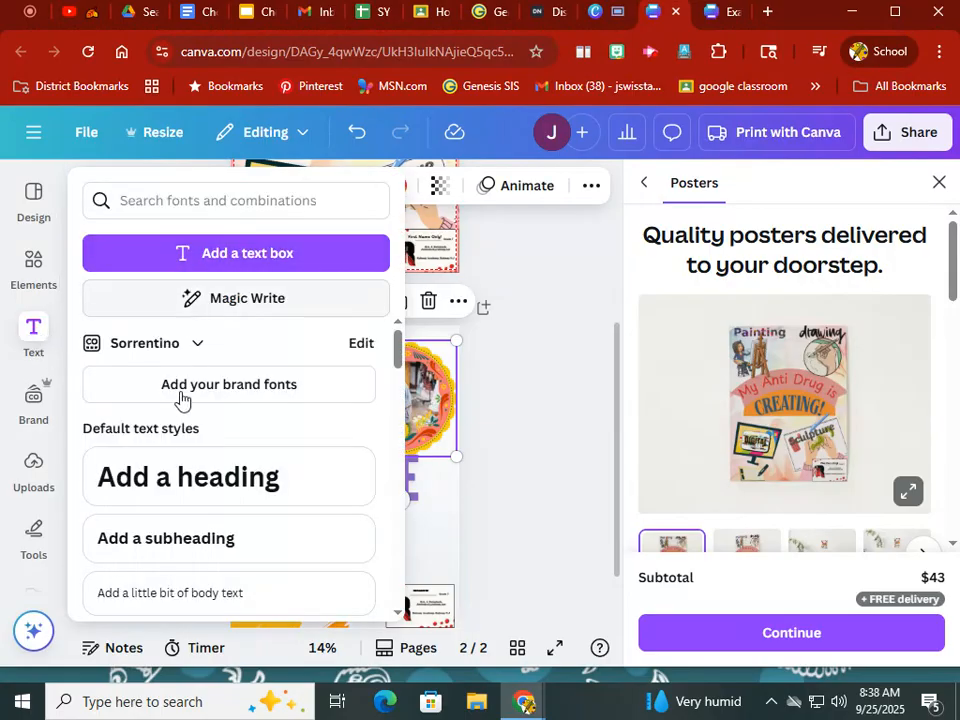
pyautogui.scroll(-2, 150, 410)
pyautogui.scroll(2, 145, 423)
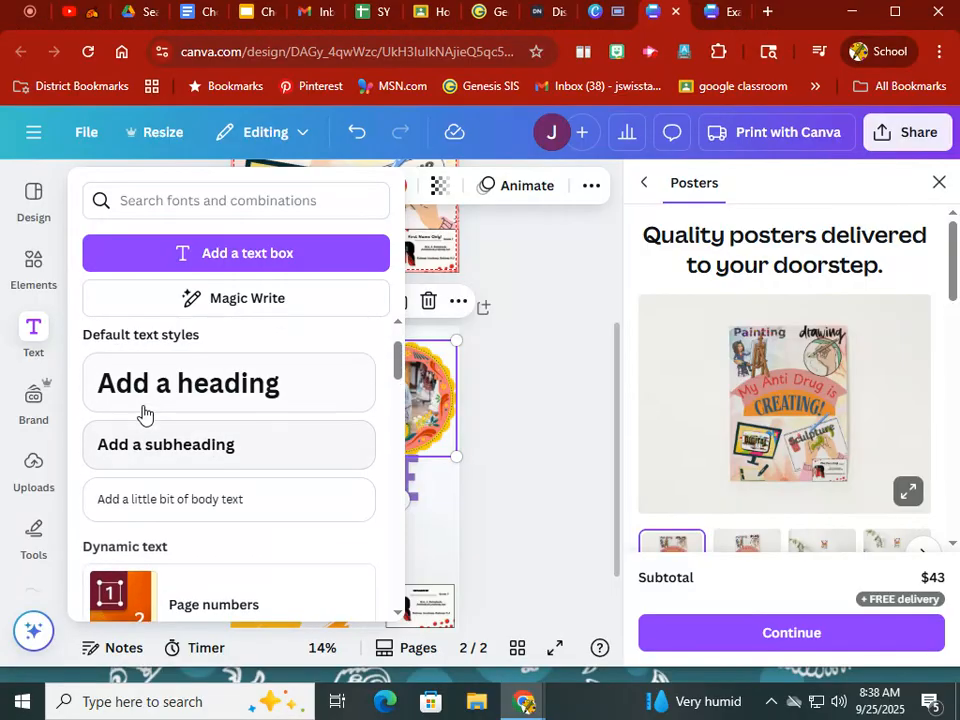
pyautogui.scroll(-5, 141, 407)
pyautogui.scroll(-1, 128, 512)
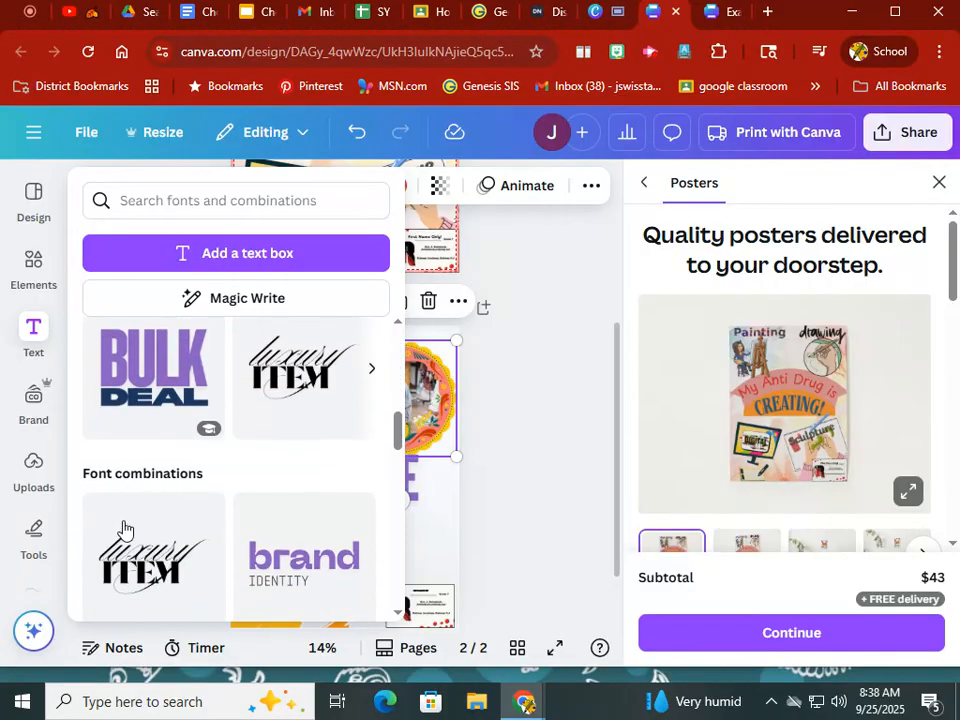
pyautogui.scroll(-1, 117, 579)
pyautogui.scroll(-2, 116, 576)
pyautogui.scroll(-1, 137, 551)
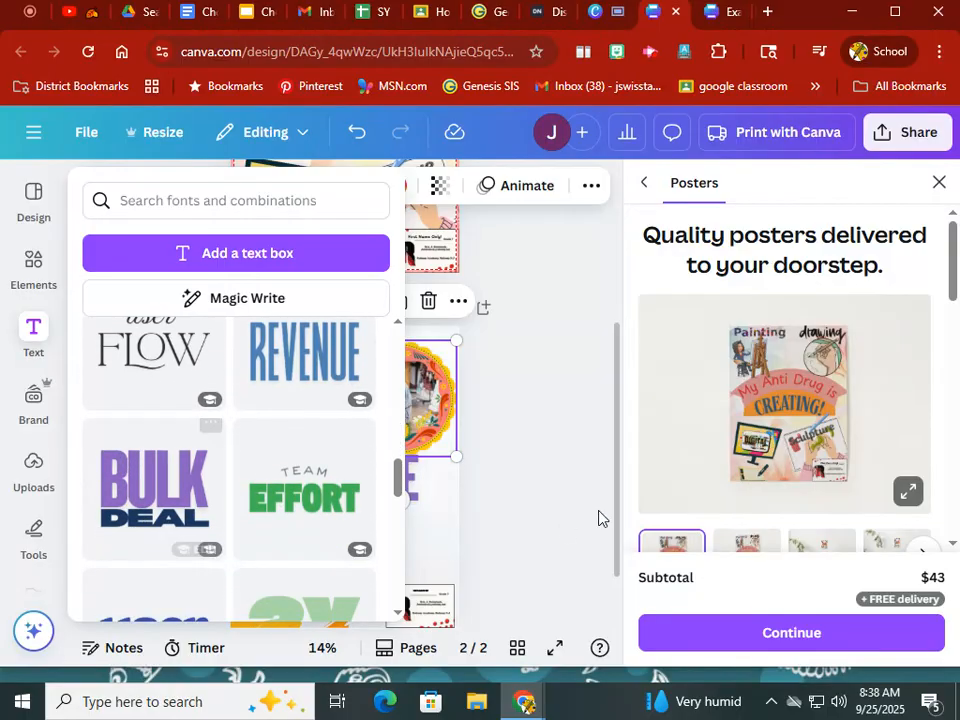
pyautogui.click(595, 521)
# Step: Try the Bernoru font on the "I CHOOSE" text on page 2 and undo the font change
pyautogui.click(316, 487)
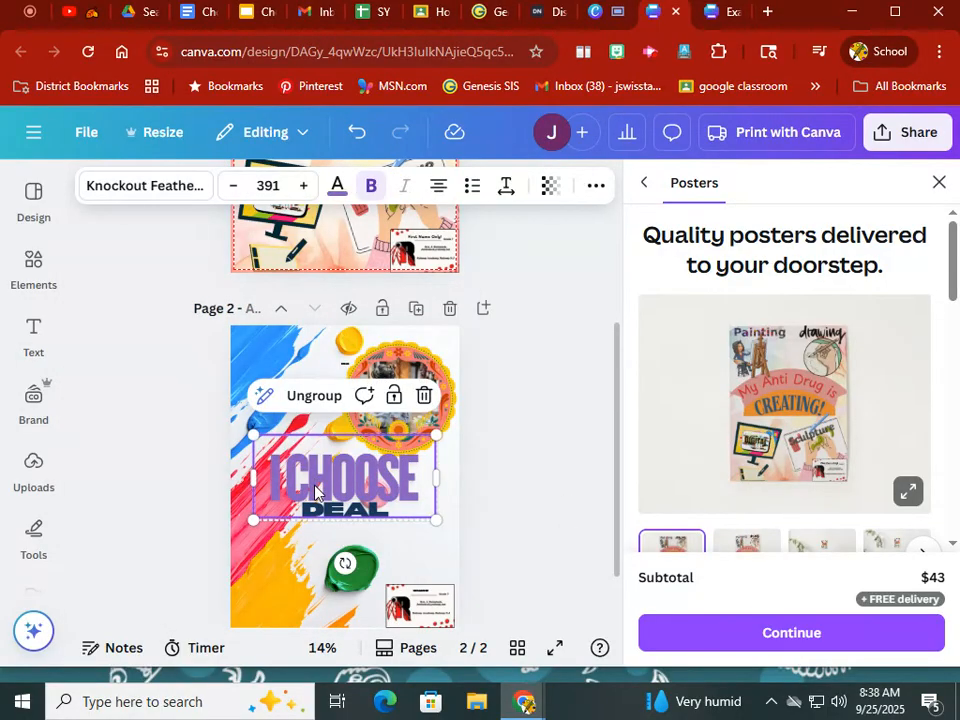
pyautogui.click(100, 196)
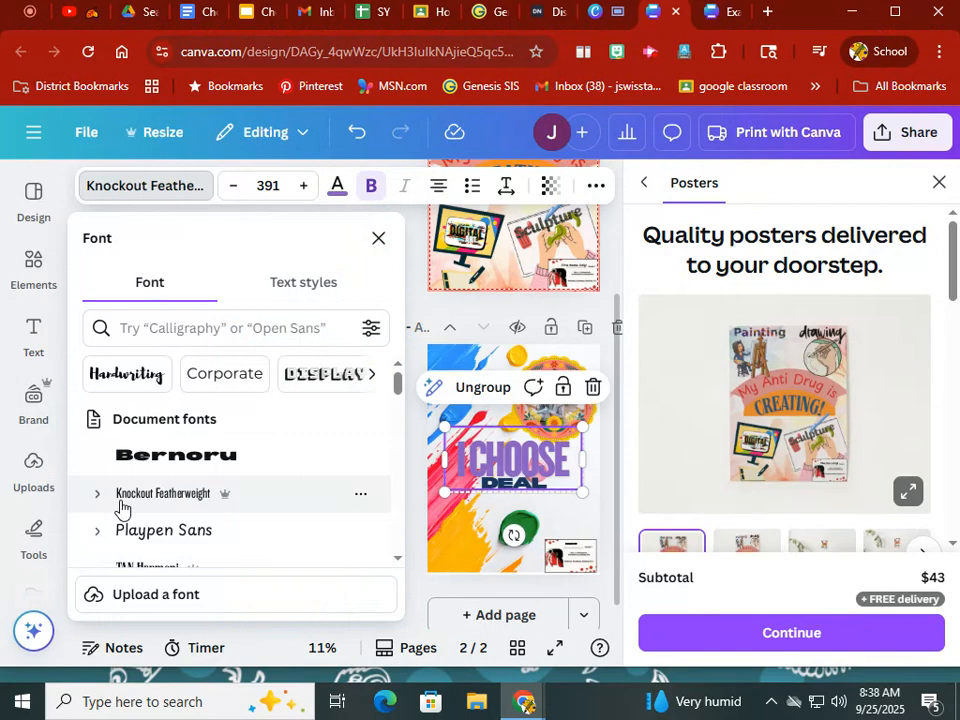
pyautogui.click(128, 505)
pyautogui.click(168, 462)
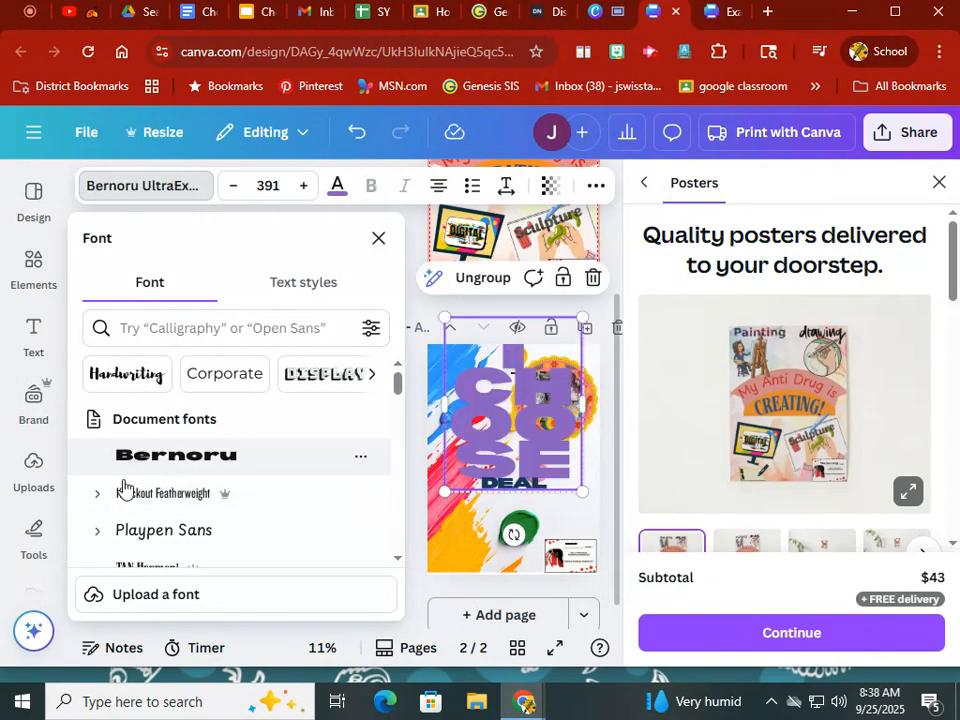
pyautogui.click(352, 136)
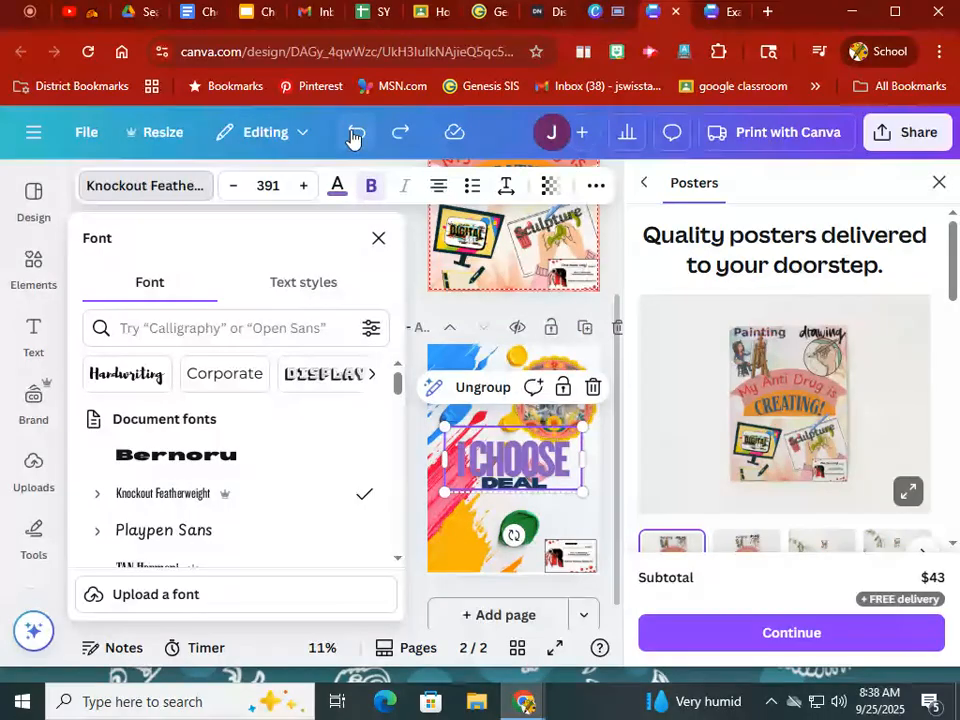
# Step: Try red (#e21f26) as the color of the "I CHOOSE" text and switch it back to purple
pyautogui.click(336, 188)
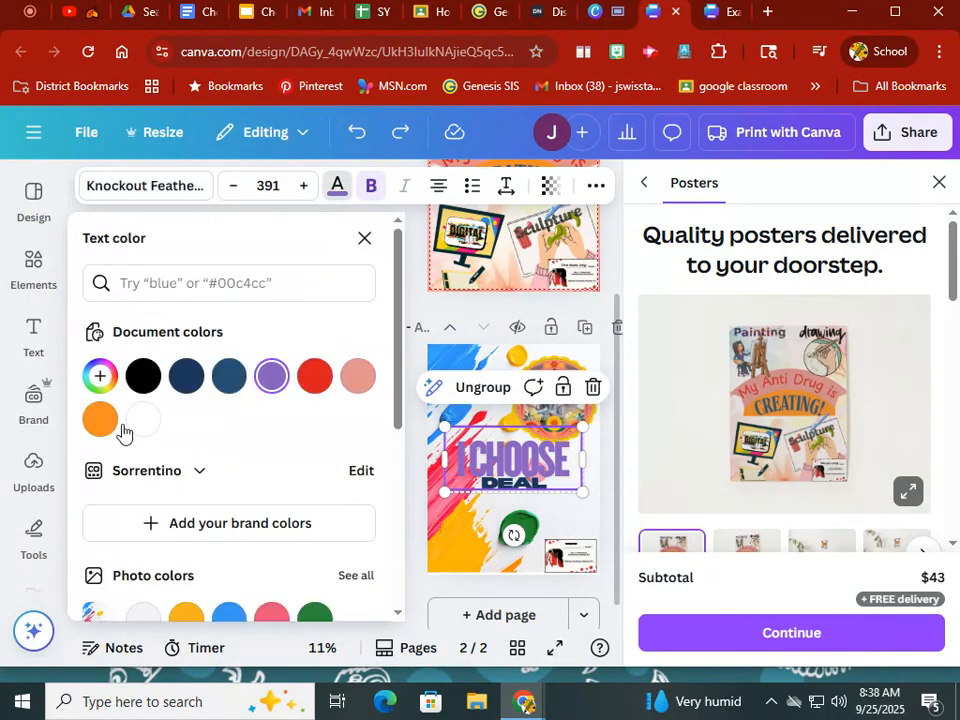
pyautogui.click(314, 376)
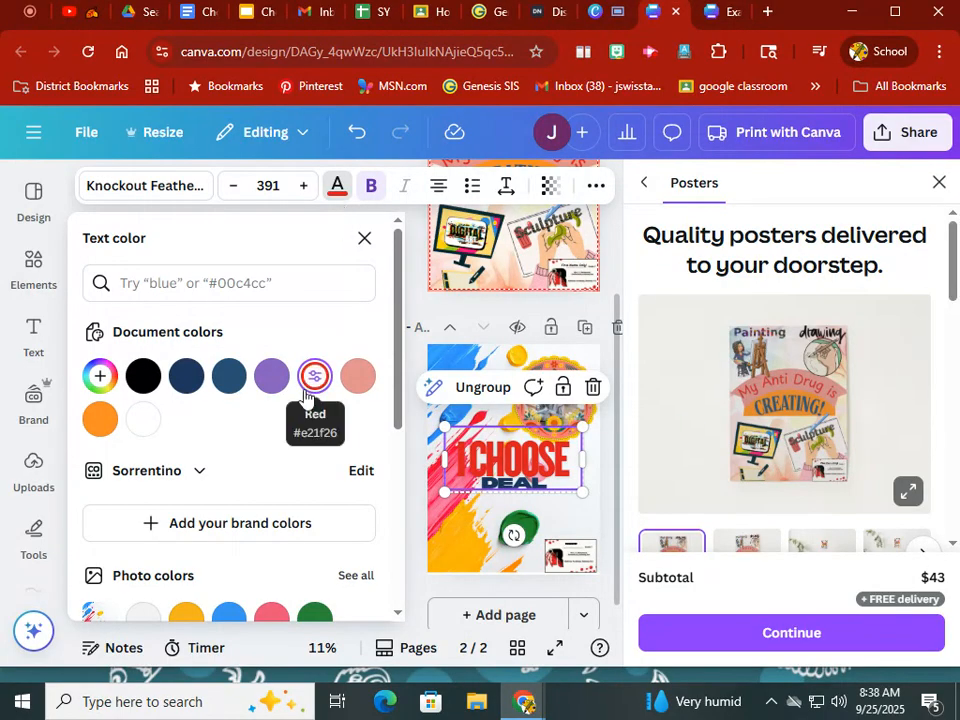
pyautogui.click(271, 376)
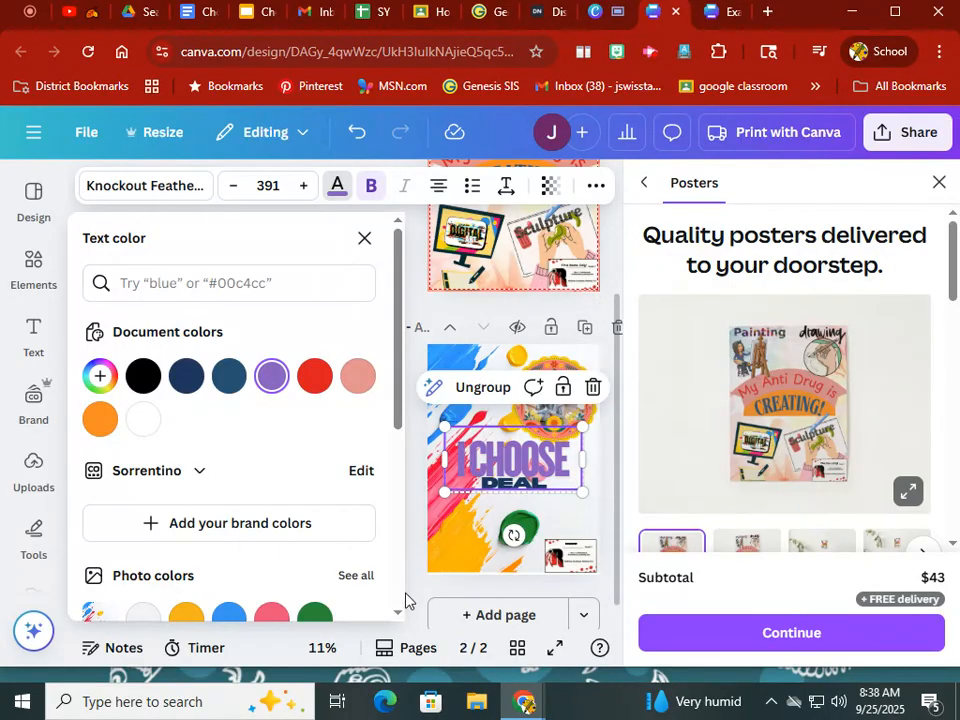
# Step: Set the vibrance of page 2's paint-stroke background image to -72
pyautogui.click(434, 546)
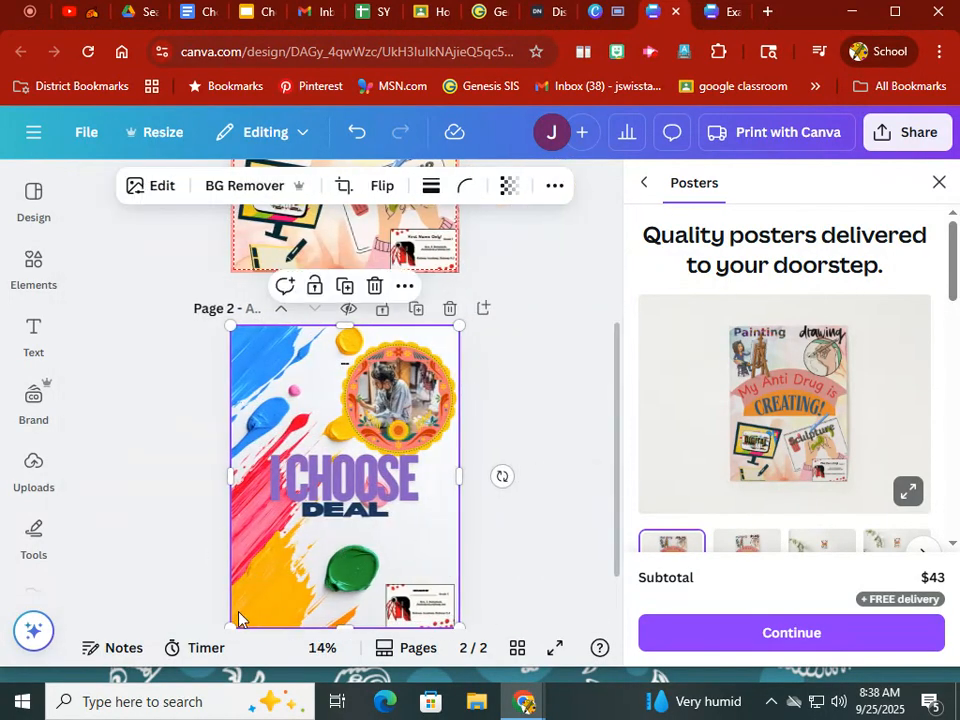
pyautogui.click(163, 188)
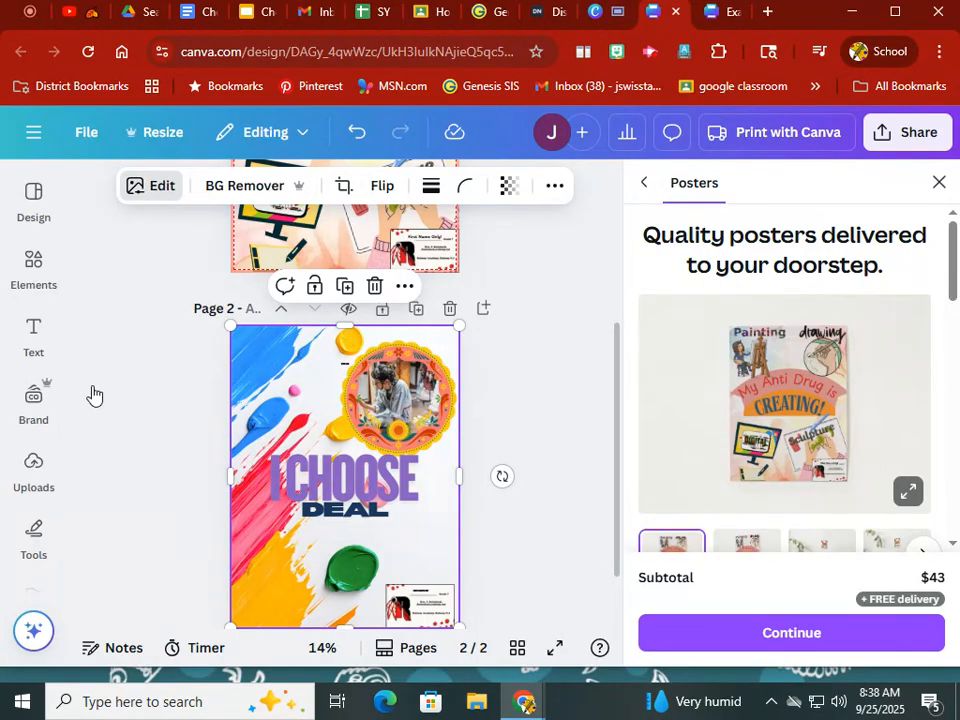
pyautogui.click(158, 188)
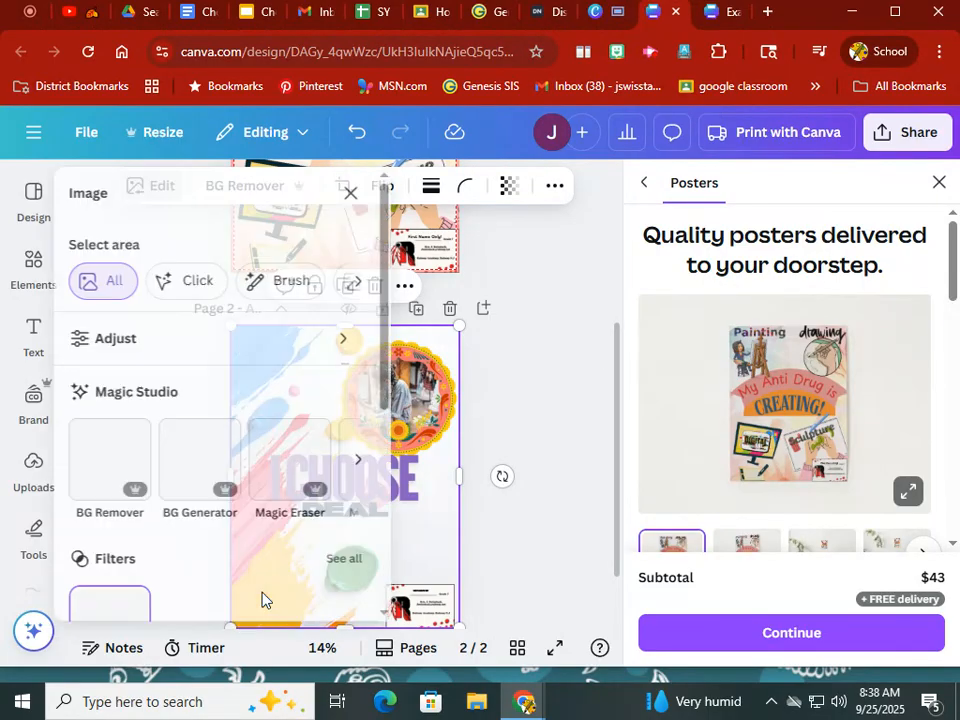
pyautogui.scroll(-3, 170, 490)
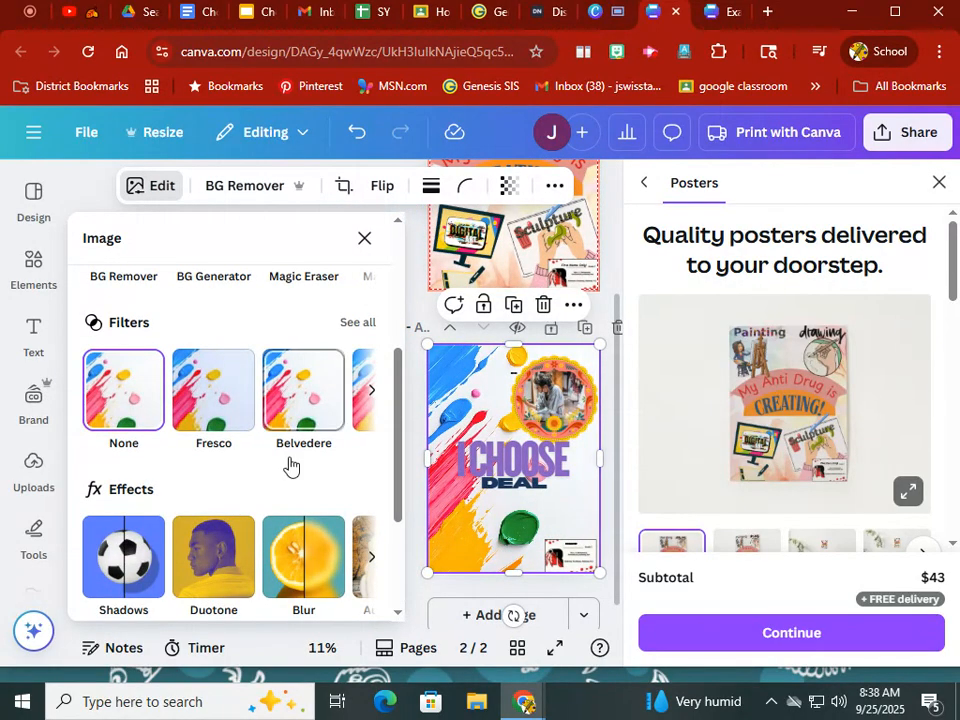
pyautogui.scroll(3, 146, 378)
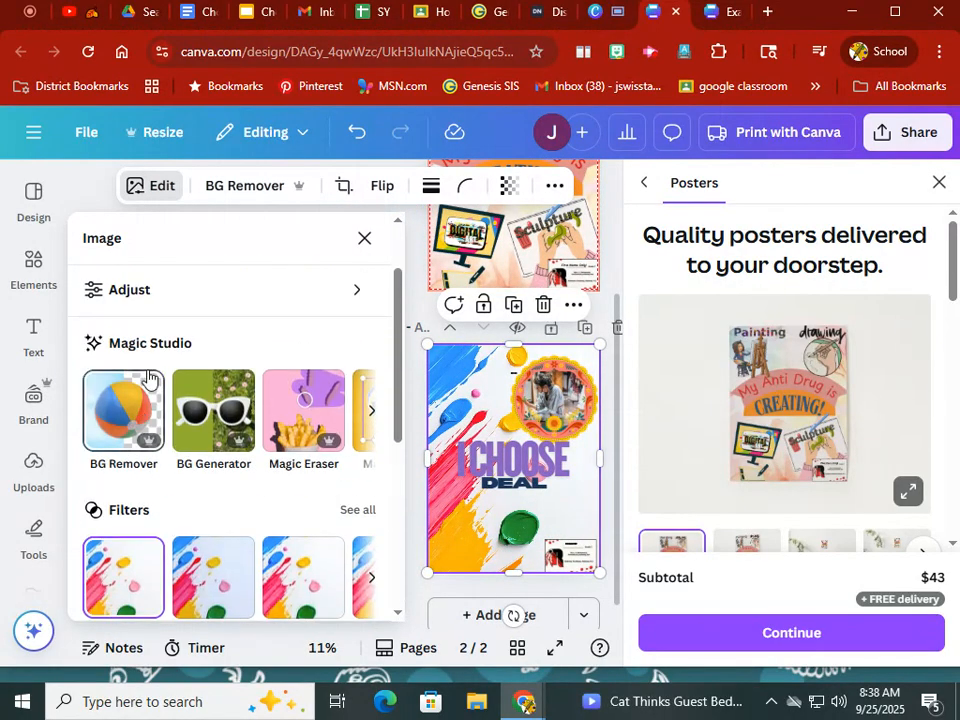
pyautogui.click(141, 298)
pyautogui.scroll(-5, 192, 503)
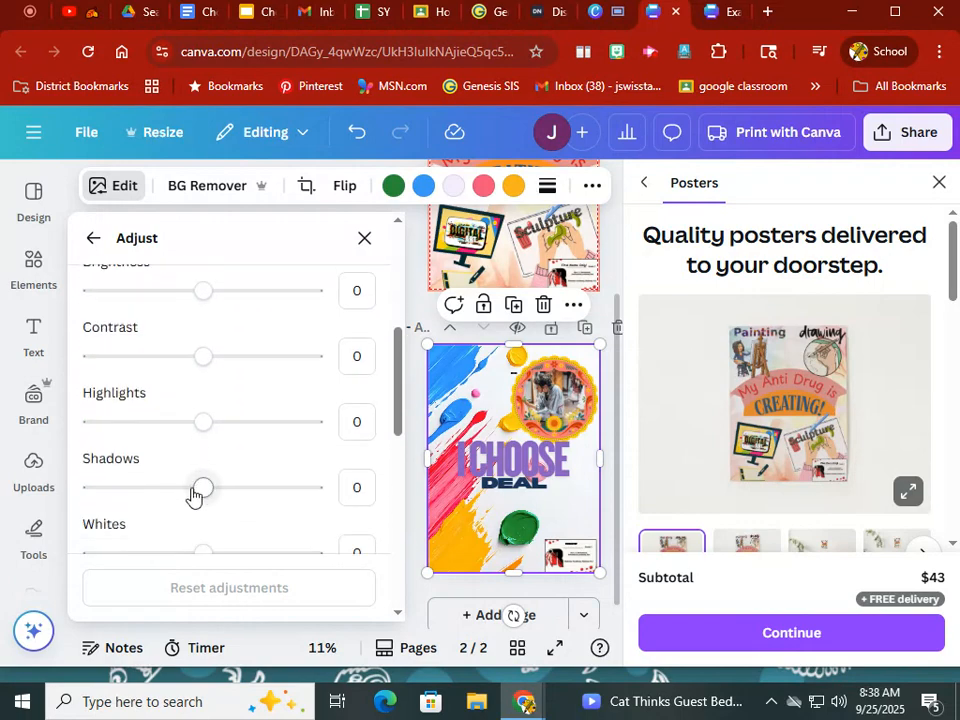
pyautogui.scroll(-3, 190, 500)
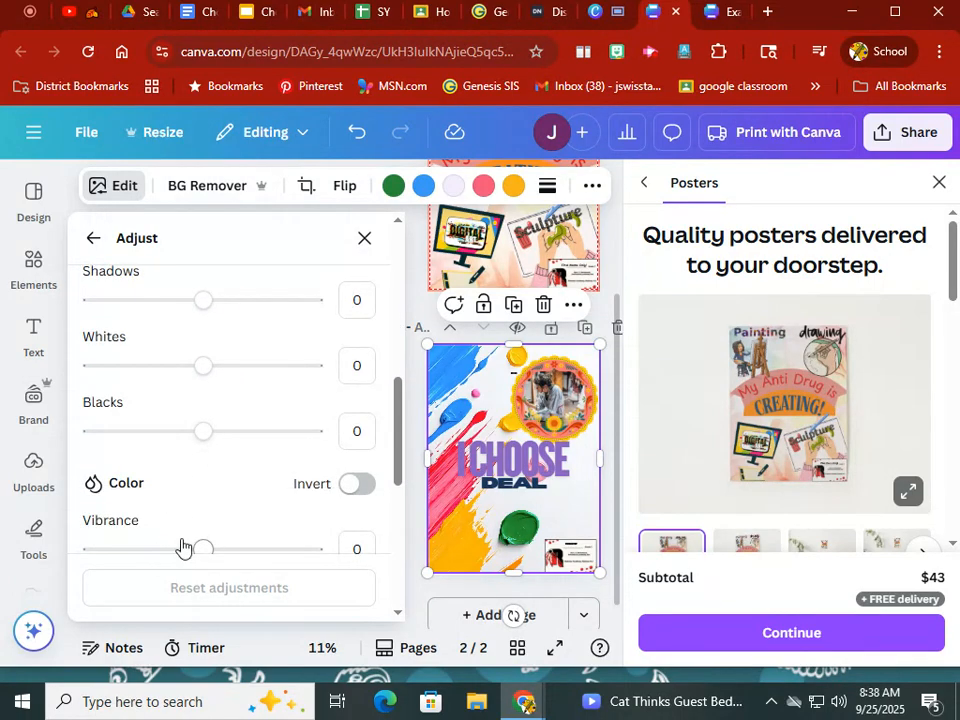
pyautogui.scroll(-3, 186, 540)
pyautogui.moveTo(204, 367); pyautogui.dragTo(123, 375)
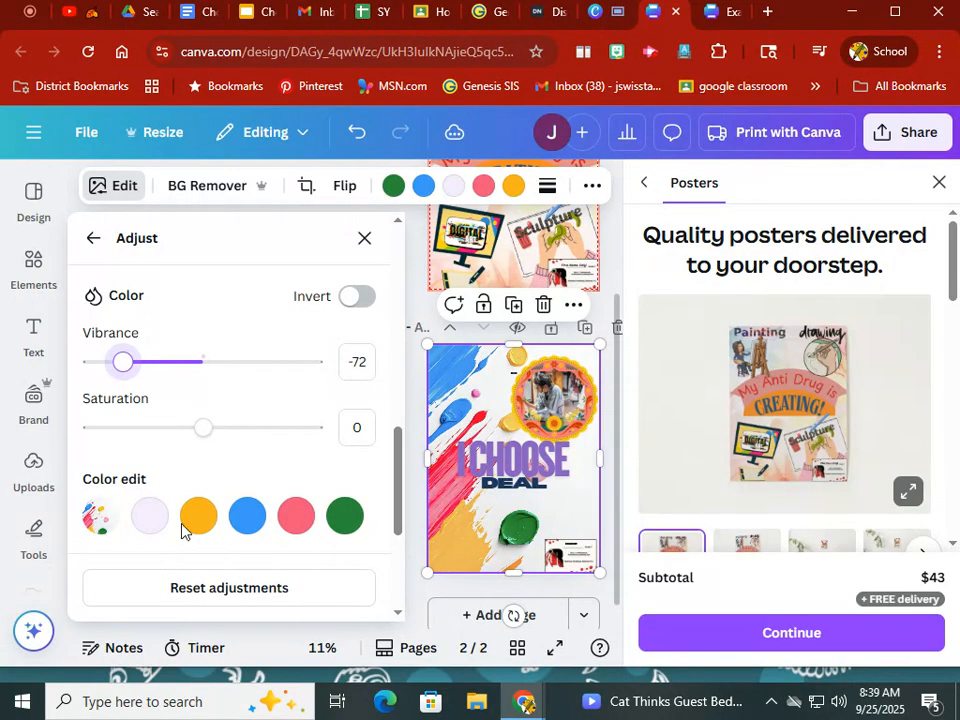
pyautogui.click(412, 256)
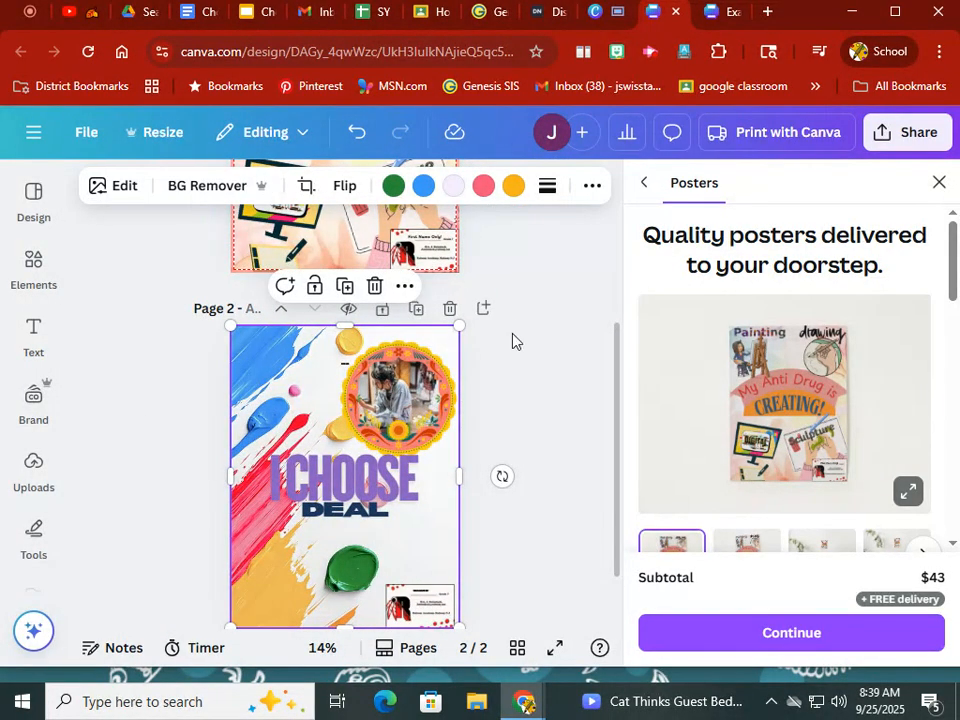
# Step: Search Google Images for "cartoon artist" in a new browser tab
pyautogui.click(768, 11)
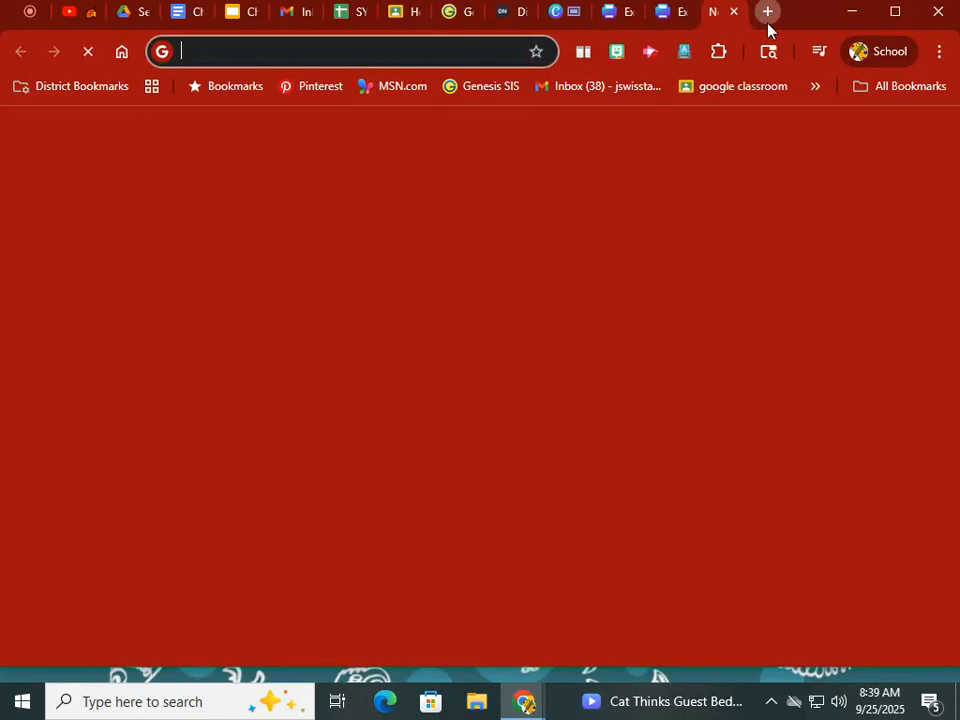
pyautogui.click(264, 380)
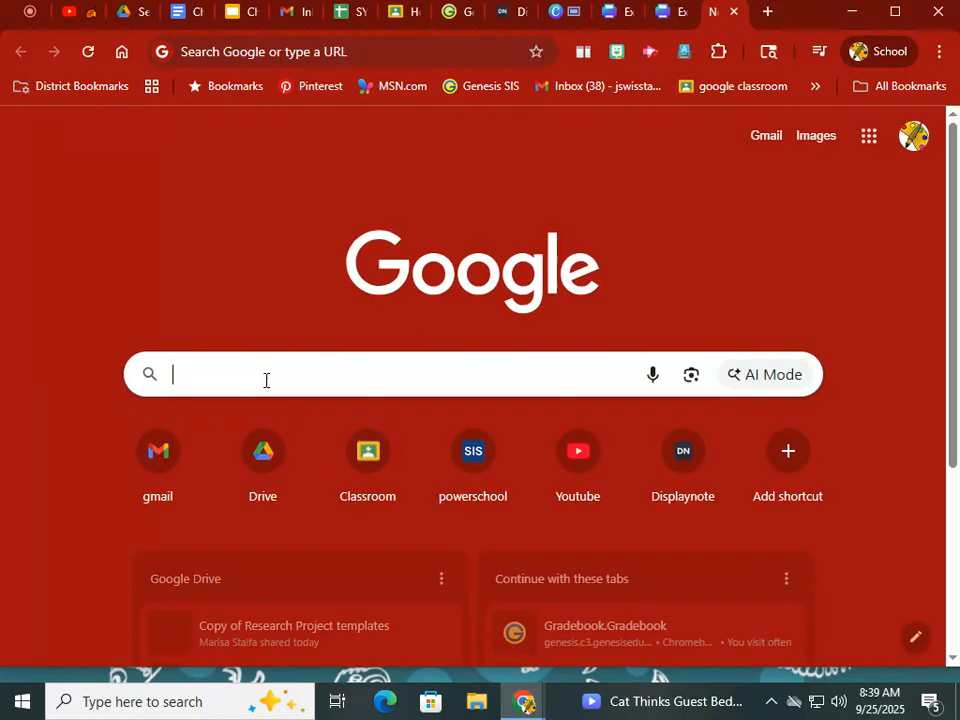
pyautogui.write('cartoon ar')
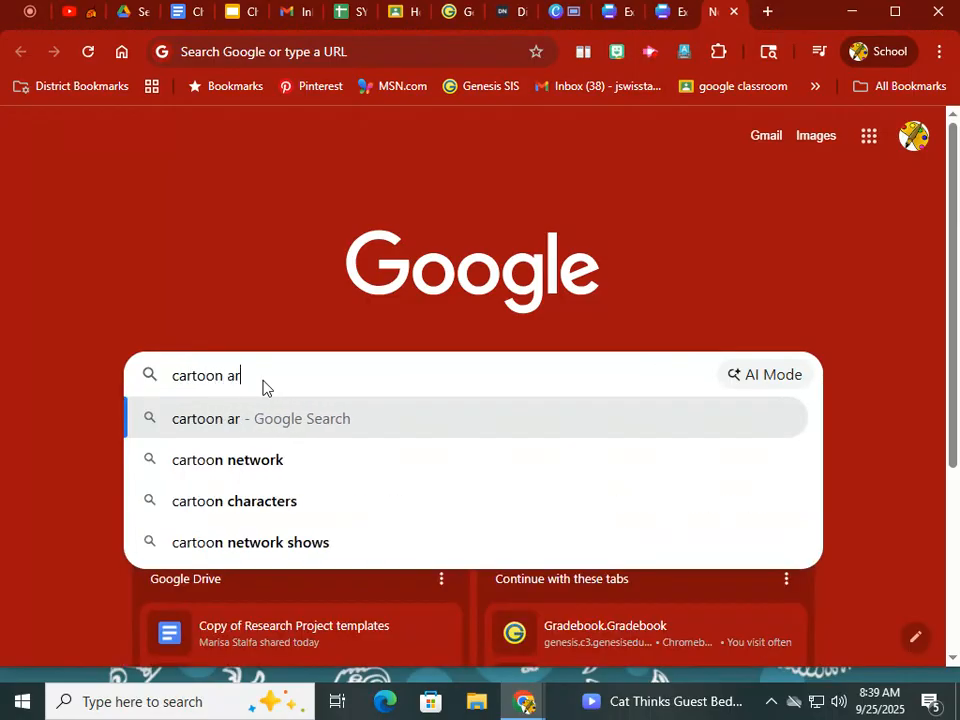
pyautogui.write('tist')
pyautogui.press('Return')
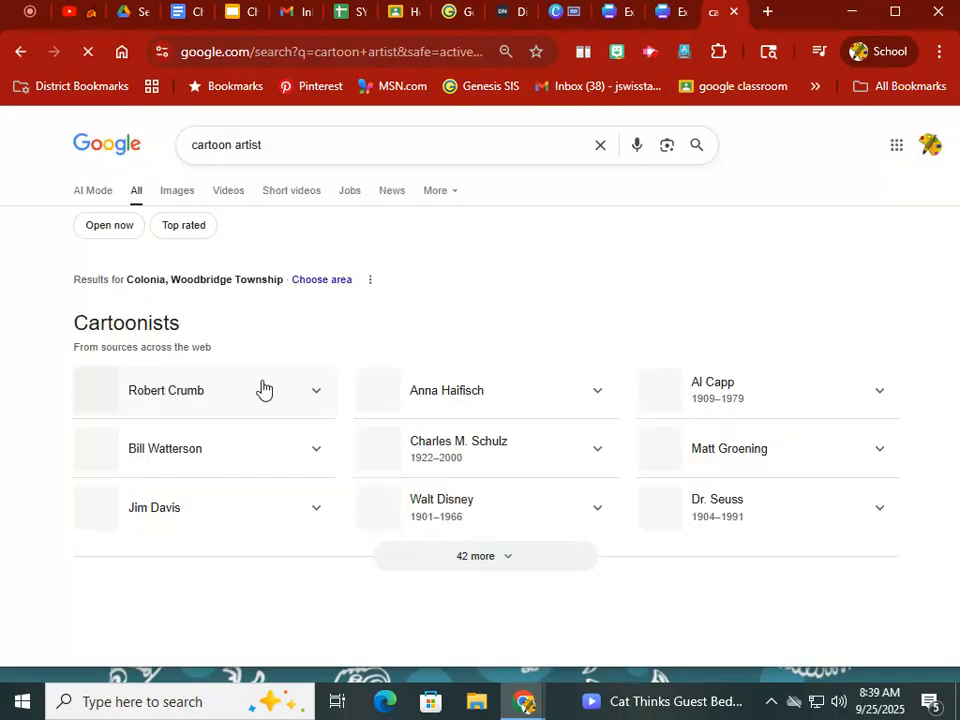
pyautogui.click(175, 192)
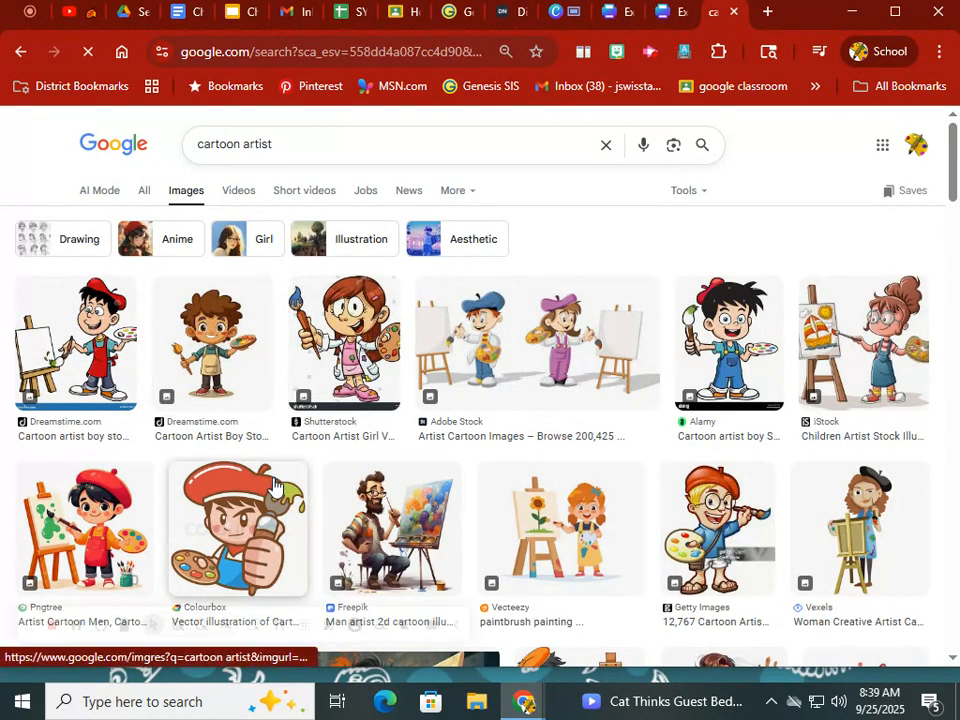
# Step: Bring the cartoon woman painting at an easel from the image results onto page 2 in Canva and remove its background
pyautogui.moveTo(866, 541); pyautogui.dragTo(298, 536)
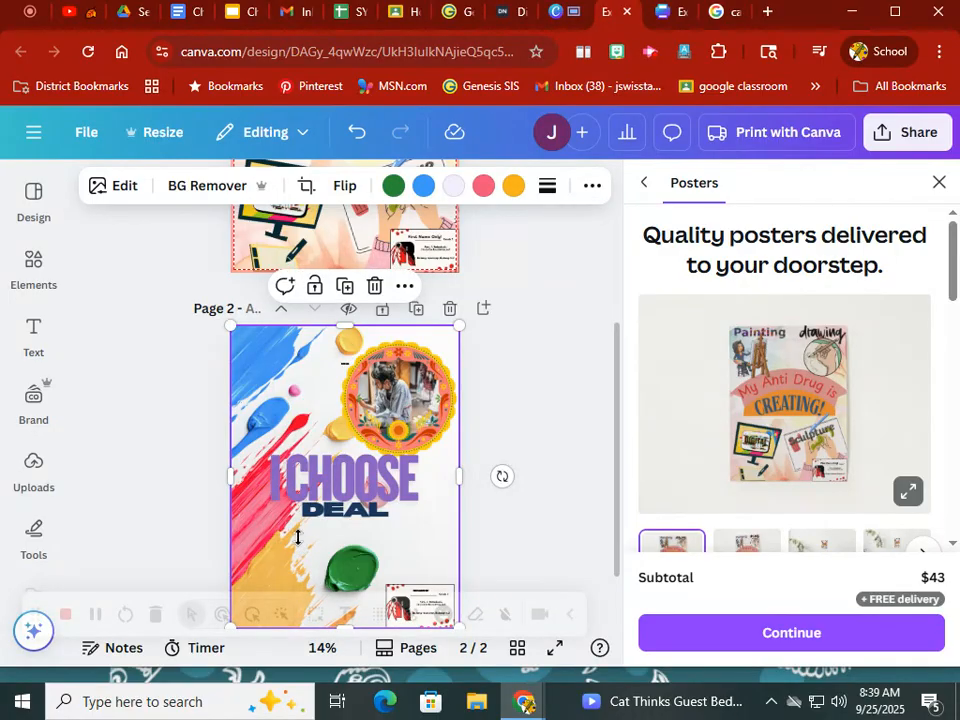
pyautogui.moveTo(310, 498); pyautogui.dragTo(255, 570)
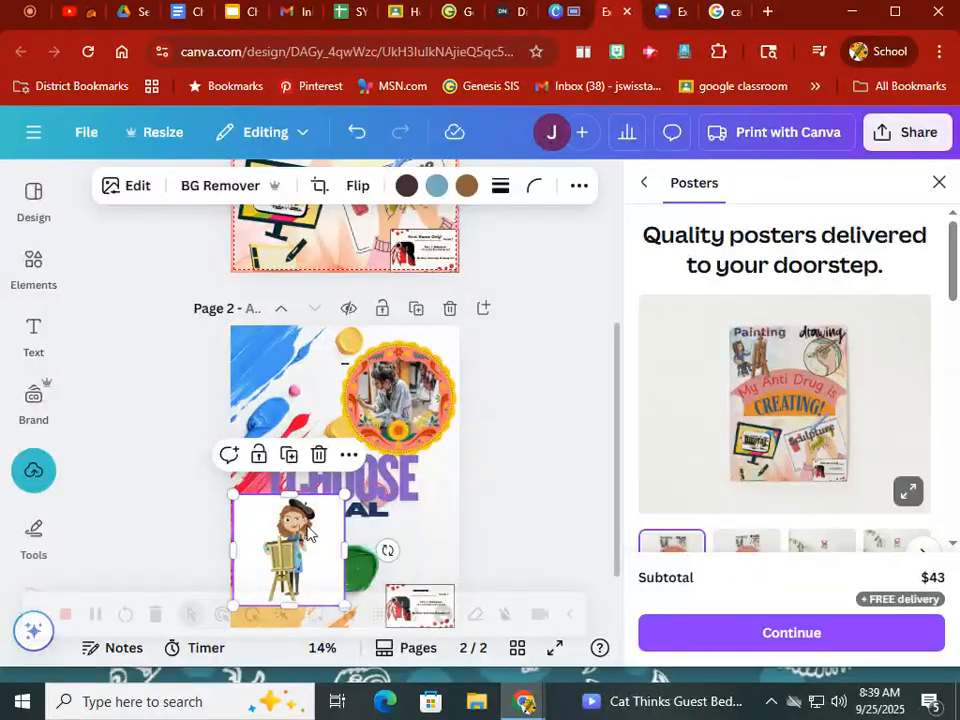
pyautogui.click(210, 185)
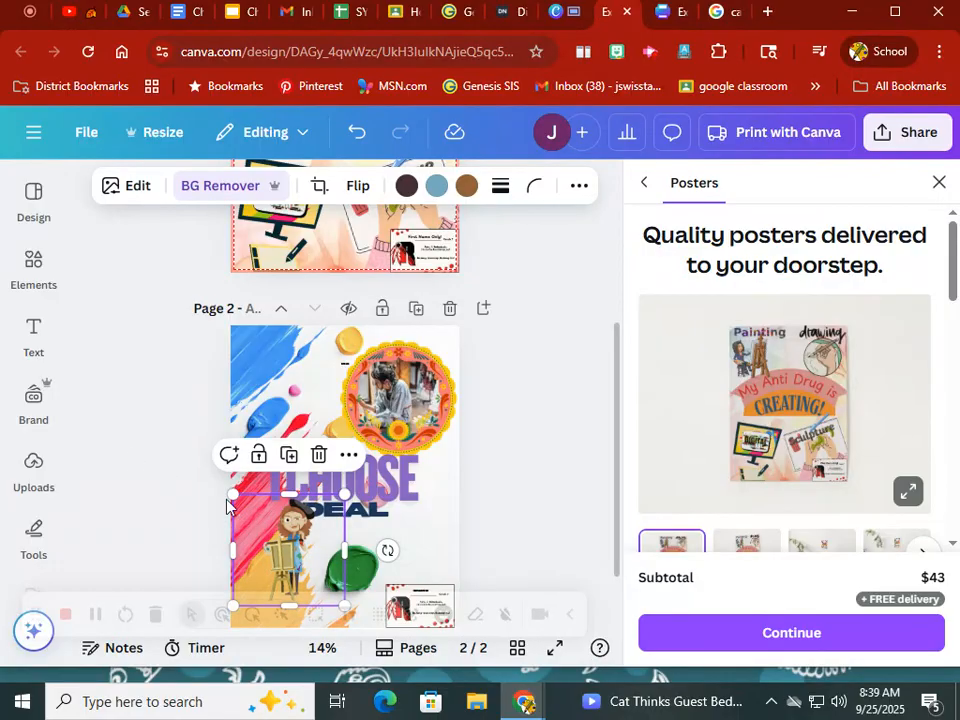
# Step: Enlarge the cartoon artist slightly and place it in the lower-left corner of page 2, below the "I CHOOSE" text
pyautogui.moveTo(285, 556); pyautogui.dragTo(282, 578)
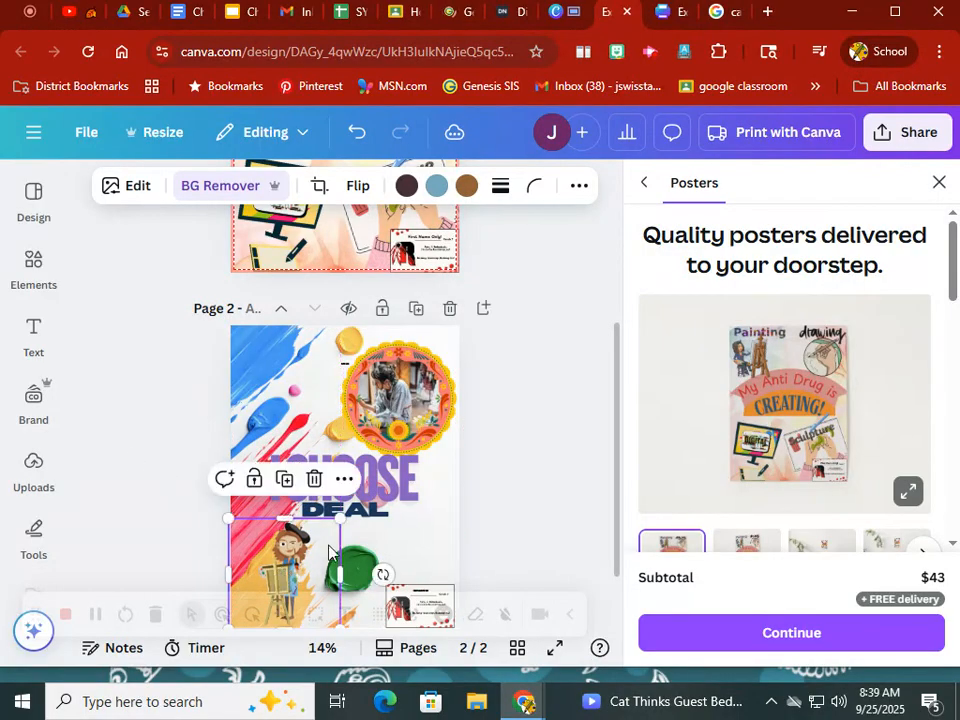
pyautogui.moveTo(338, 520); pyautogui.dragTo(358, 502)
pyautogui.moveTo(289, 571); pyautogui.dragTo(271, 571)
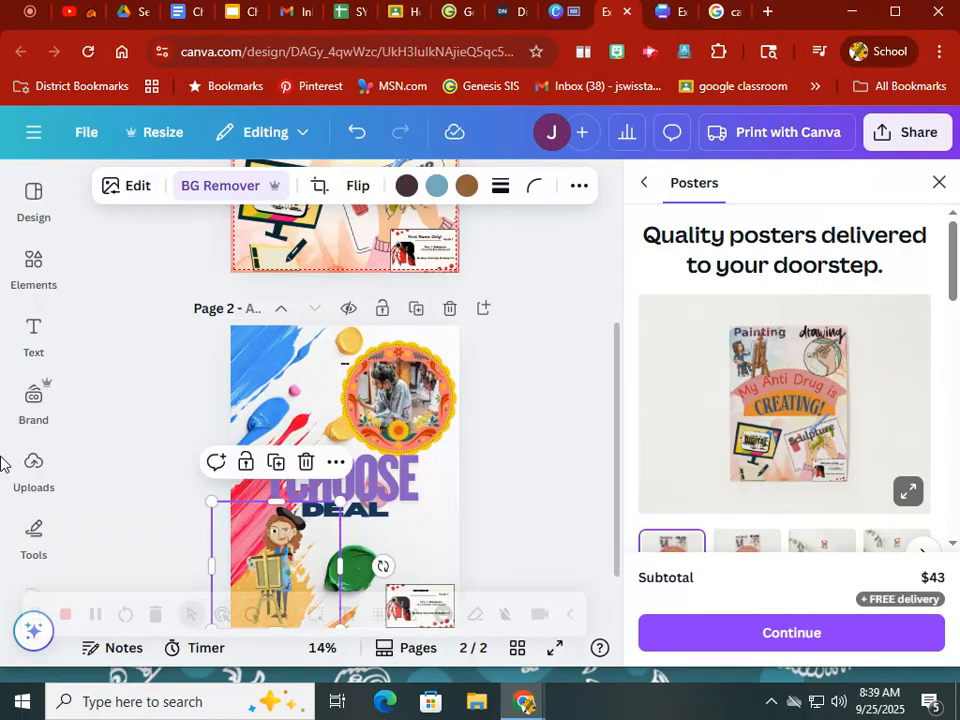
pyautogui.click(33, 400)
pyautogui.scroll(-2, 143, 428)
pyautogui.click(528, 479)
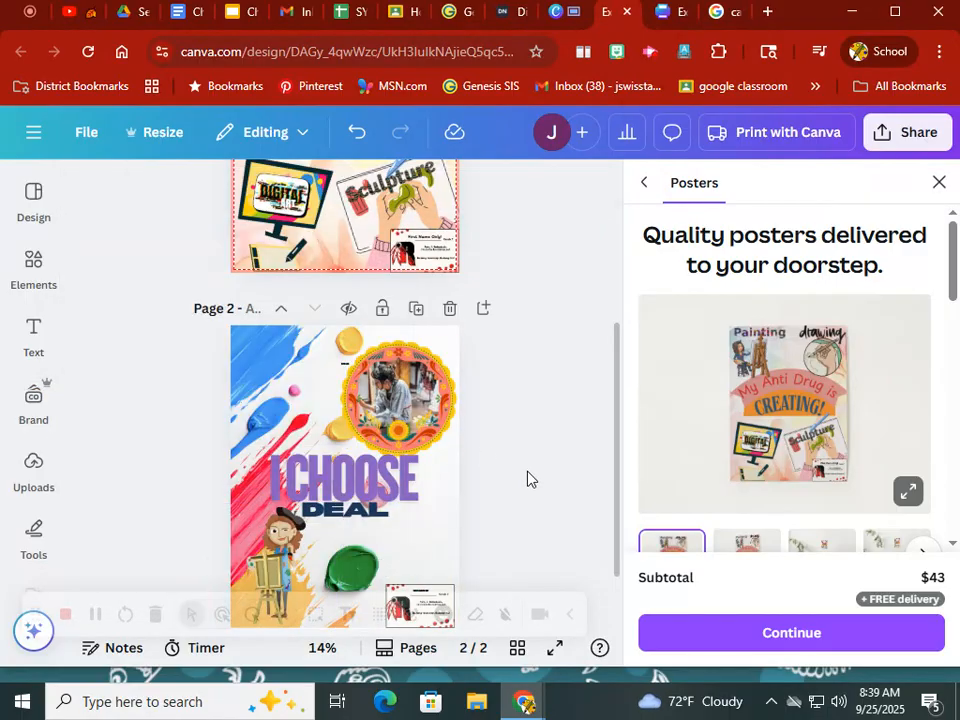
# Step: Open the apps list and dismiss the poster print-order offer beside the design
pyautogui.scroll(-1, 529, 481)
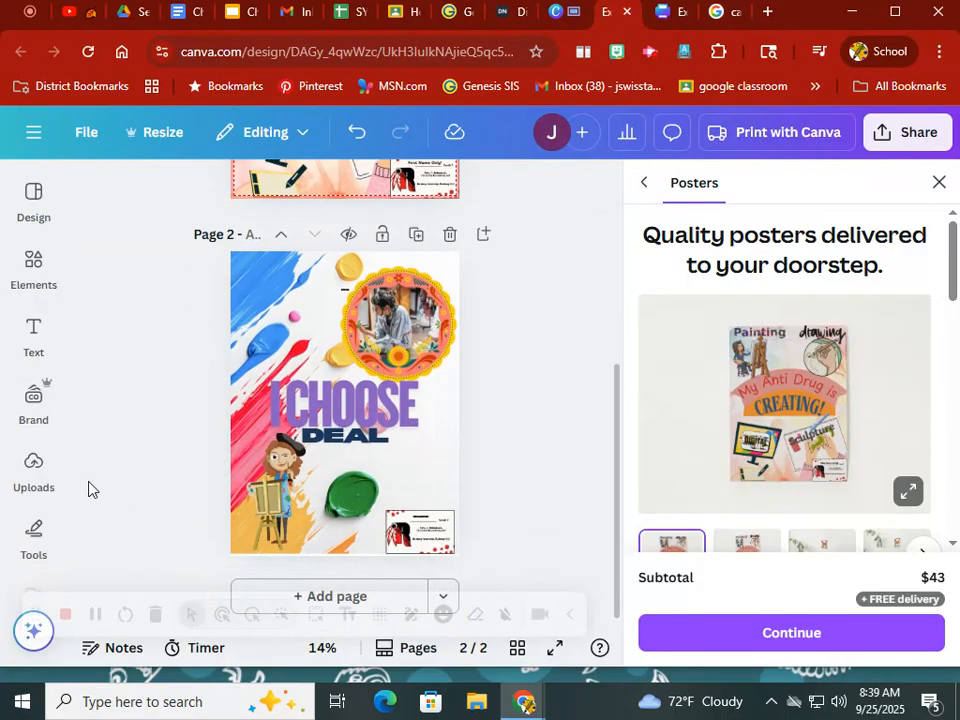
pyautogui.scroll(-1, 40, 480)
pyautogui.click(33, 508)
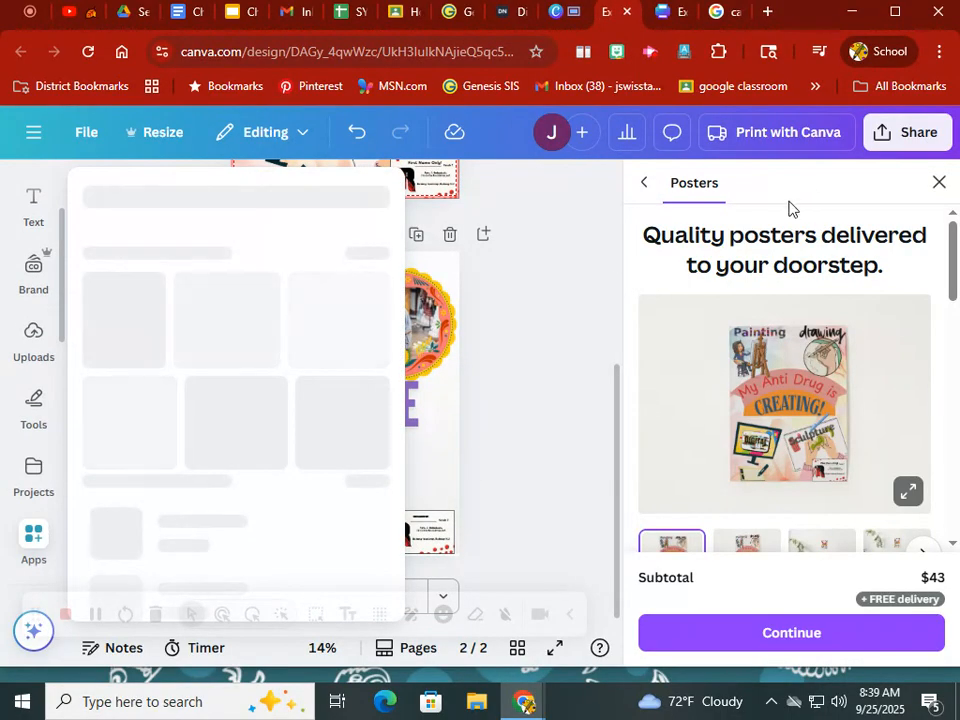
pyautogui.click(939, 184)
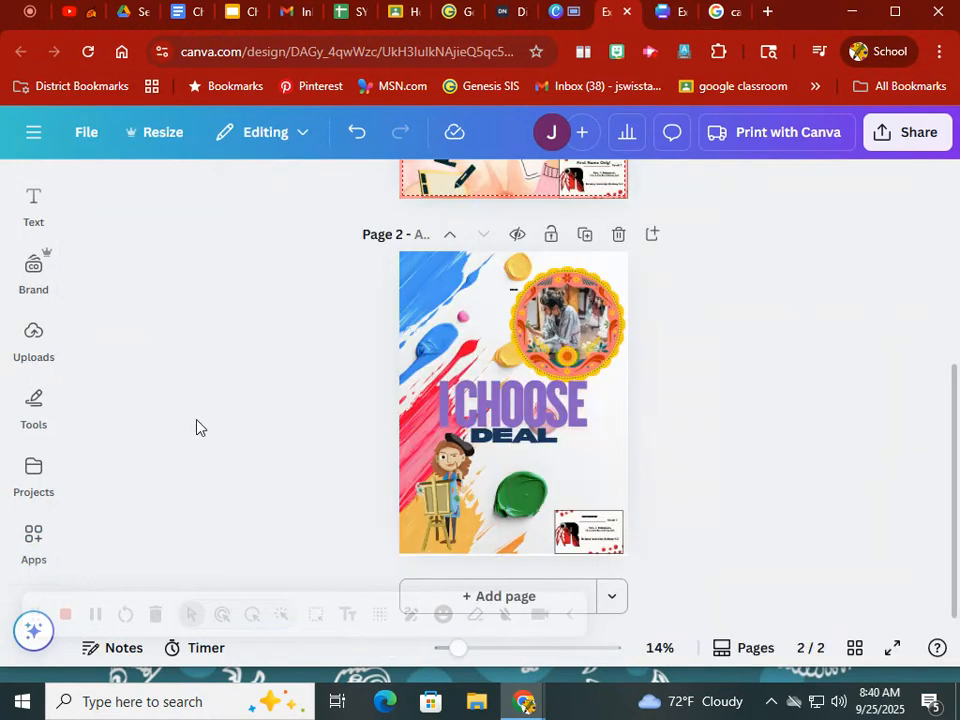